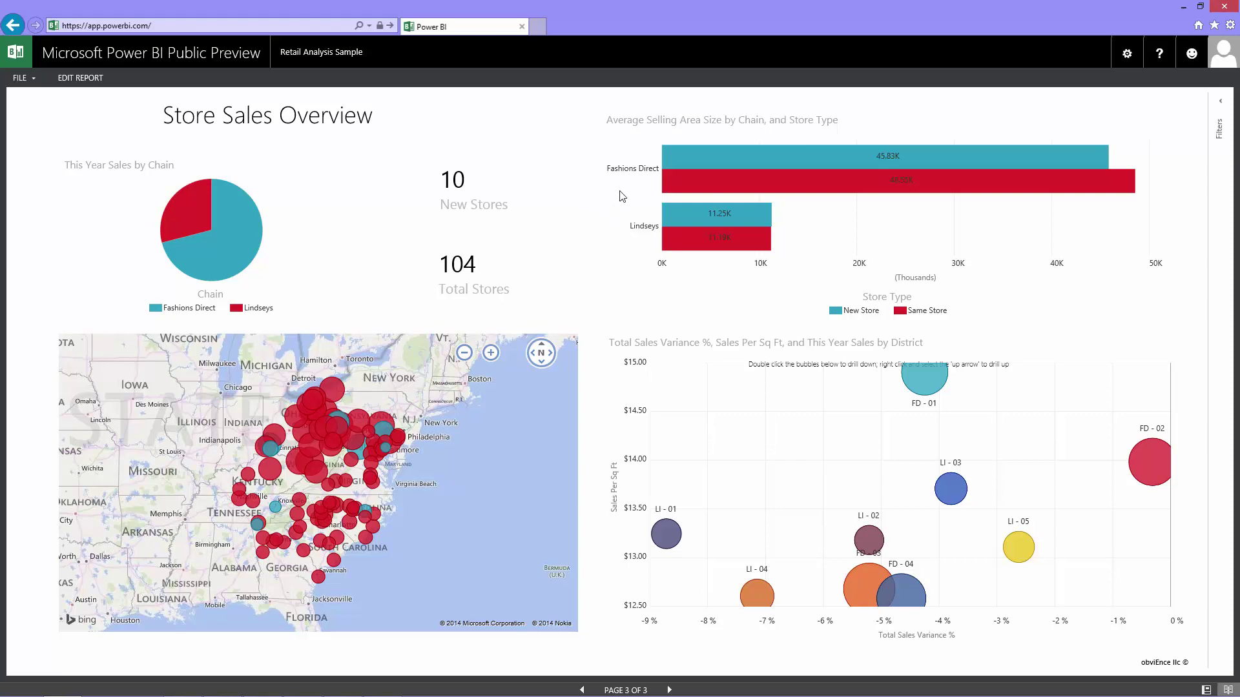
Step: Filter the Store Sales Overview page to the Fashions Direct chain using its pie slice
mouse_move(805, 169)
click(230, 246)
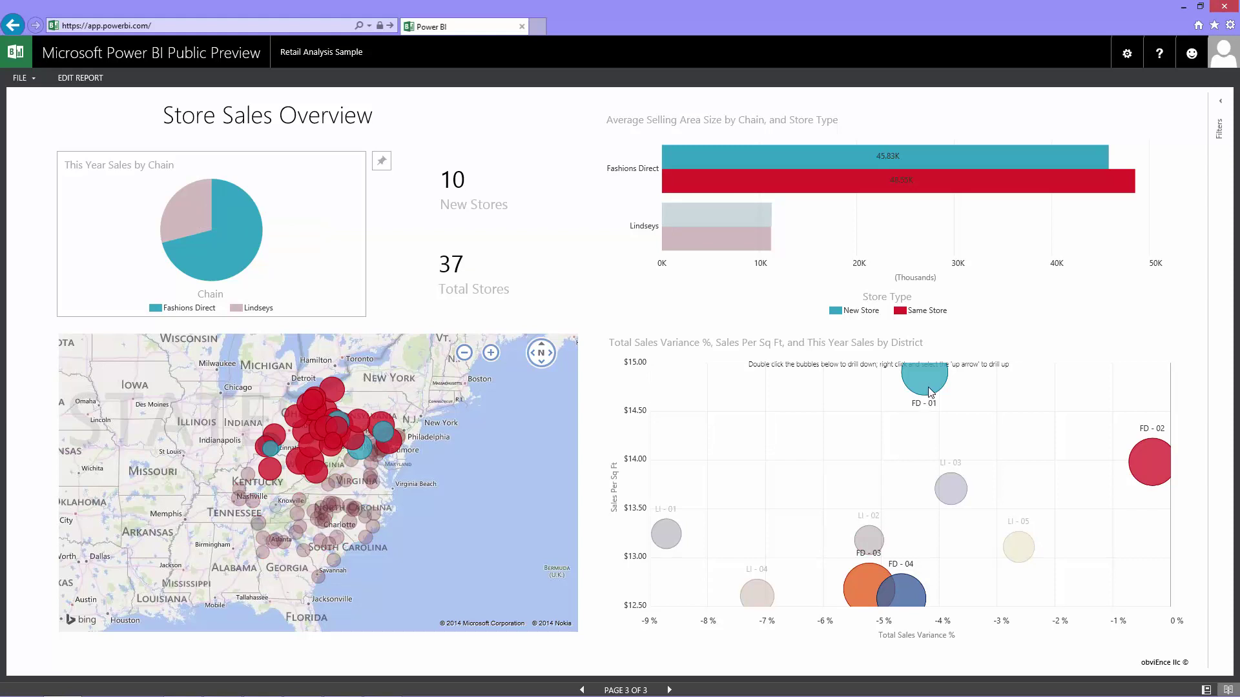
mouse_move(930, 392)
mouse_move(899, 600)
Step: Focus the bubble chart on district FD - 03, then filter the page to store 22
click(856, 594)
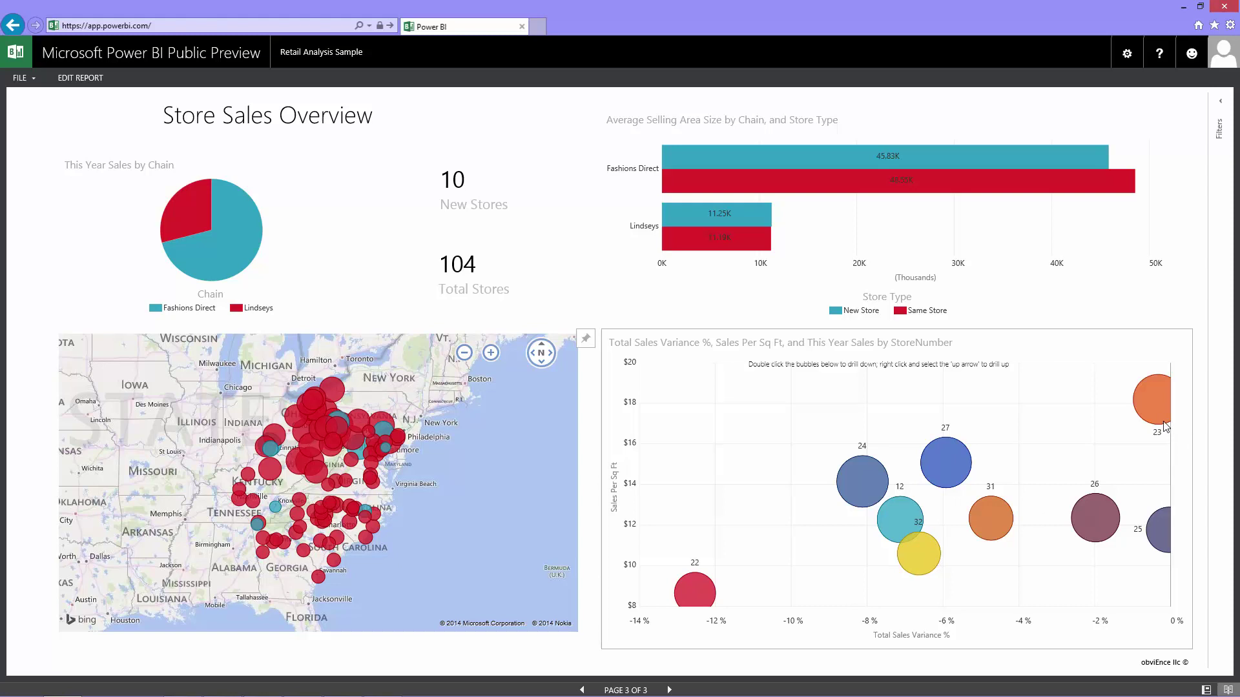
mouse_move(1164, 426)
click(696, 584)
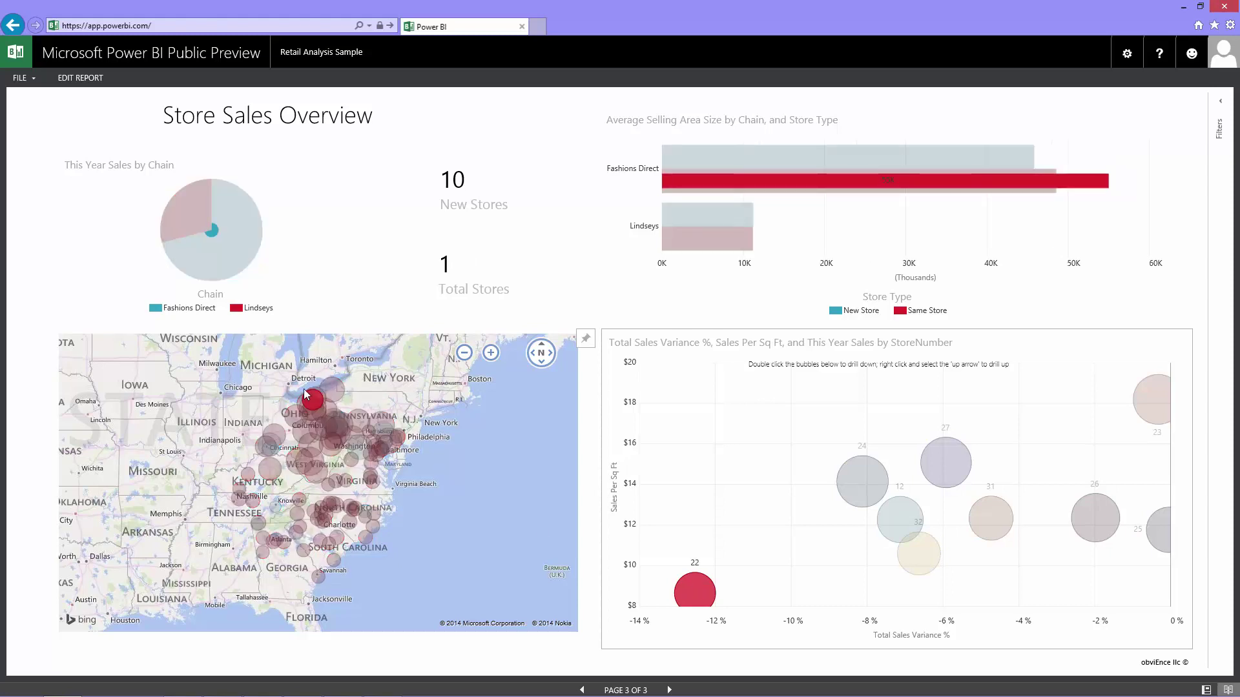
mouse_move(312, 405)
Step: Go back to the Retail Analysis Sample dashboard and open the This Year's Sales $22.05M tile in Q&A
click(16, 59)
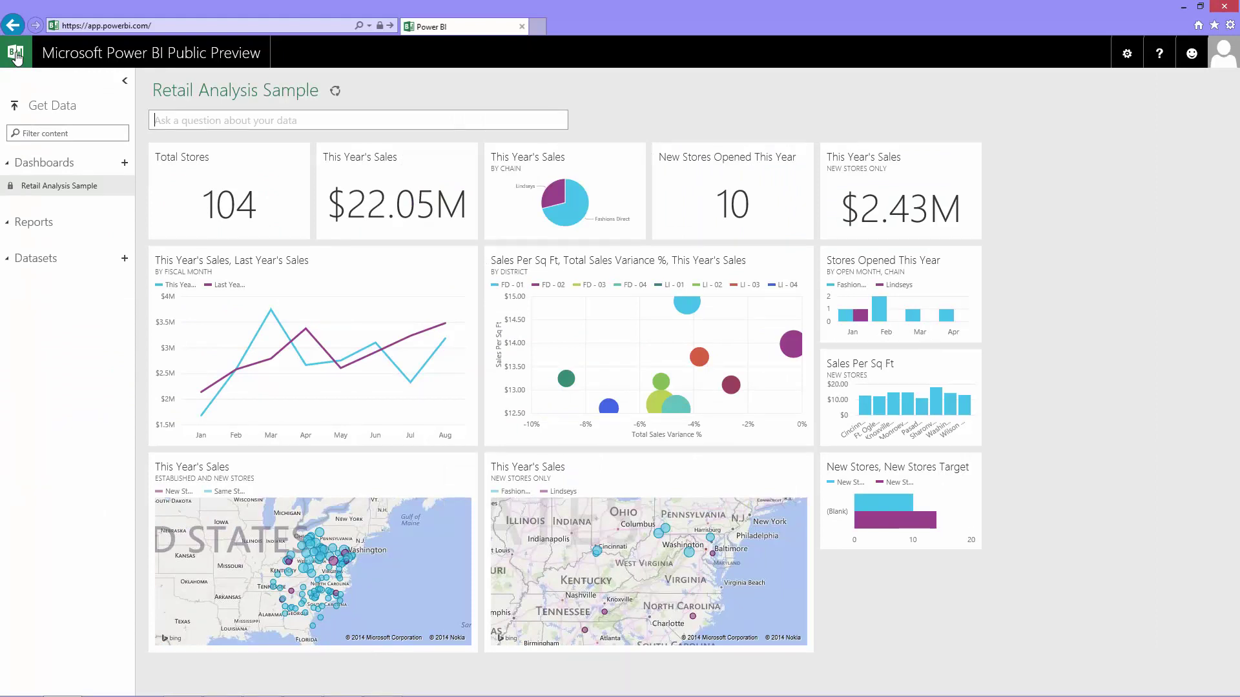
click(397, 192)
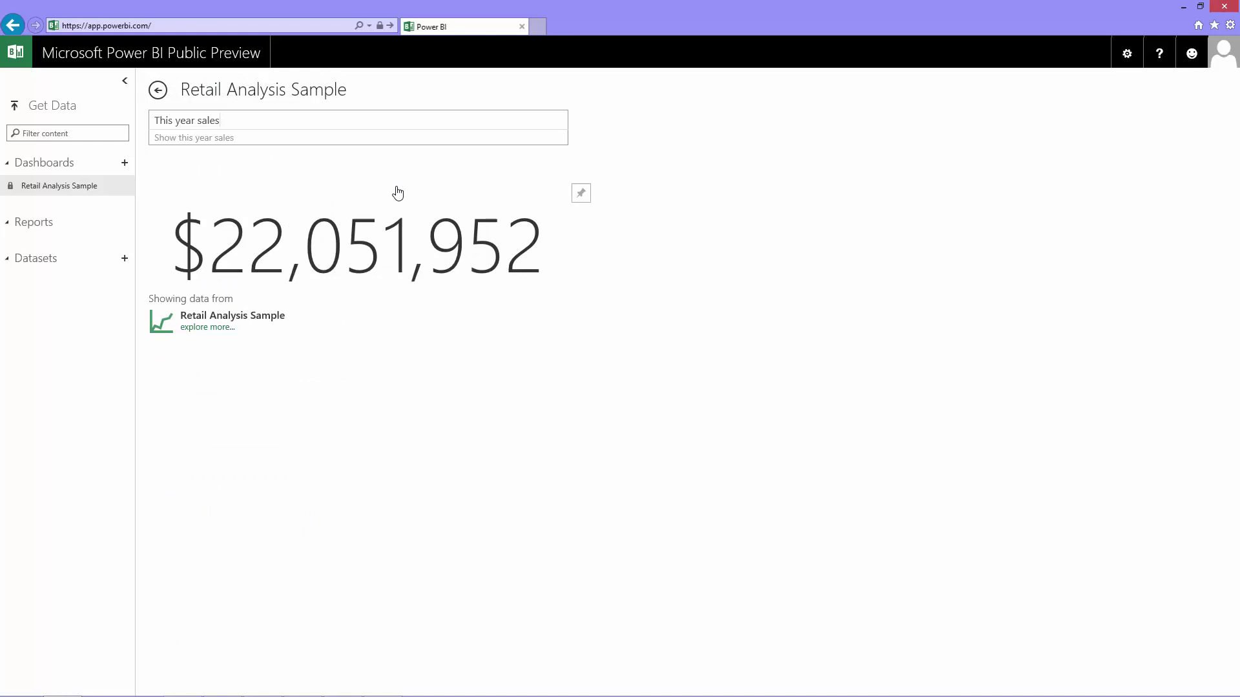
Step: Ask Q&A for this year's sales 'by district', then change it to 'by zip and chain'
text(by district)
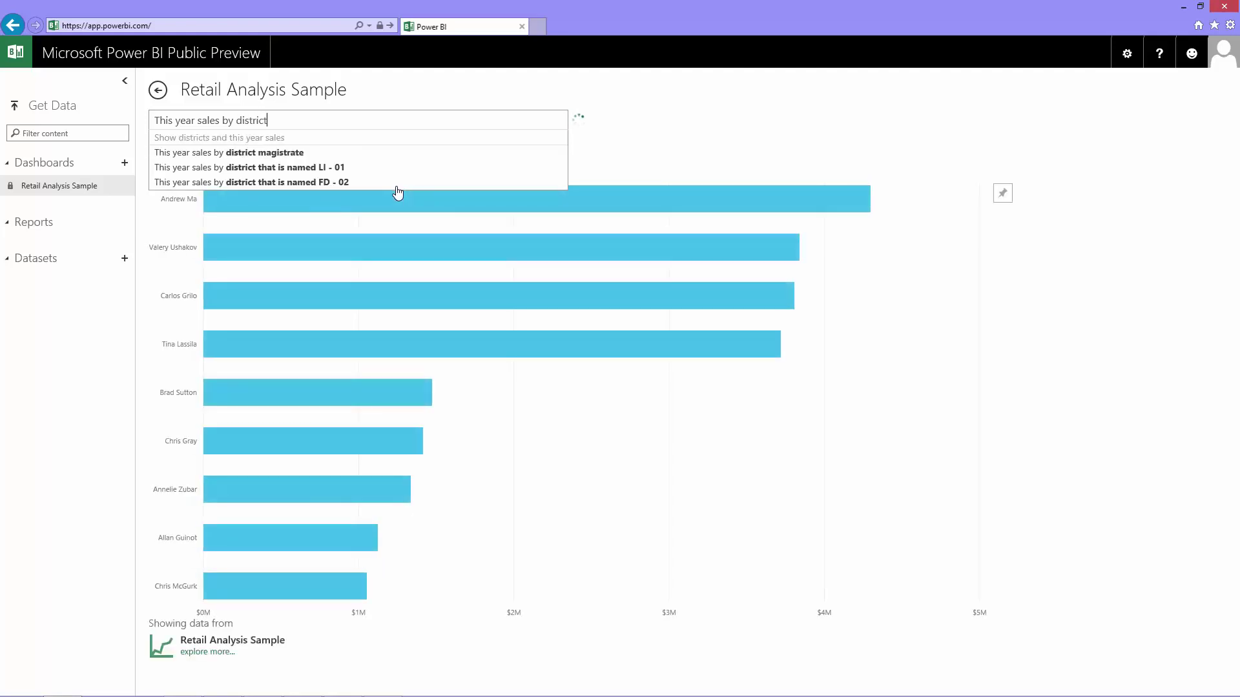
click(648, 160)
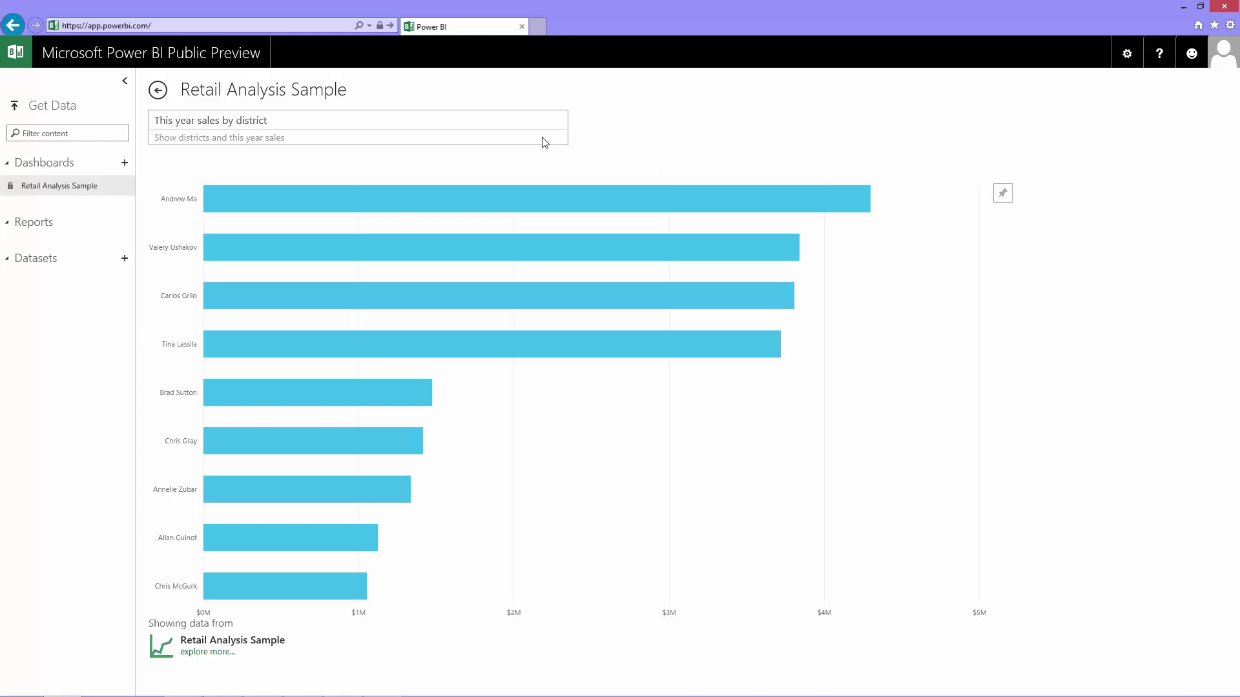
click(352, 122)
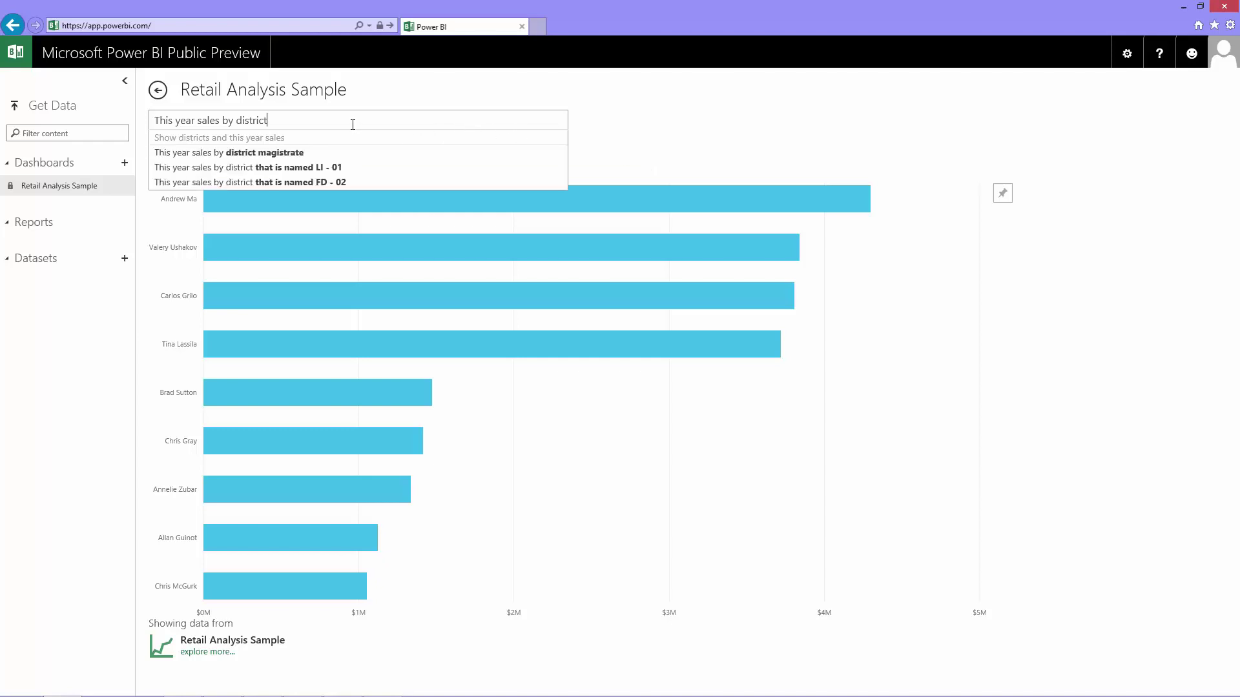
key(BackSpace)
key(BackSpace)
key(BackSpace)
key(BackSpace)
key(BackSpace)
key(BackSpace)
key(BackSpace)
key(BackSpace)
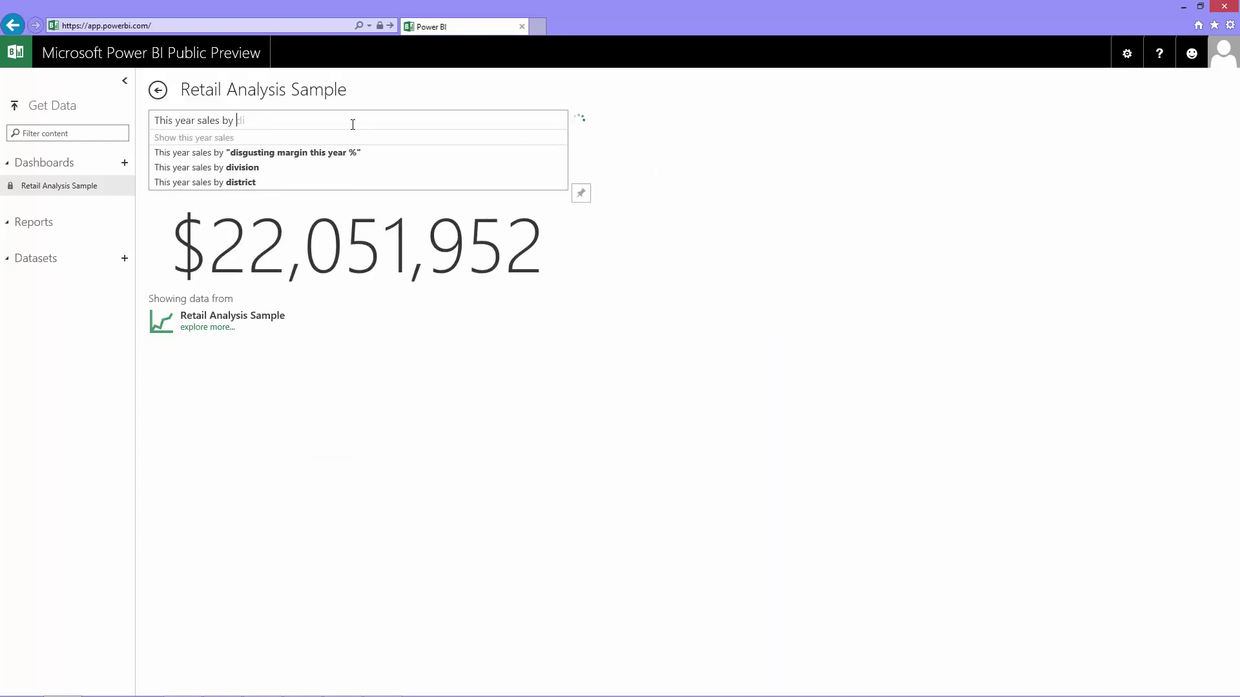
text(zip )
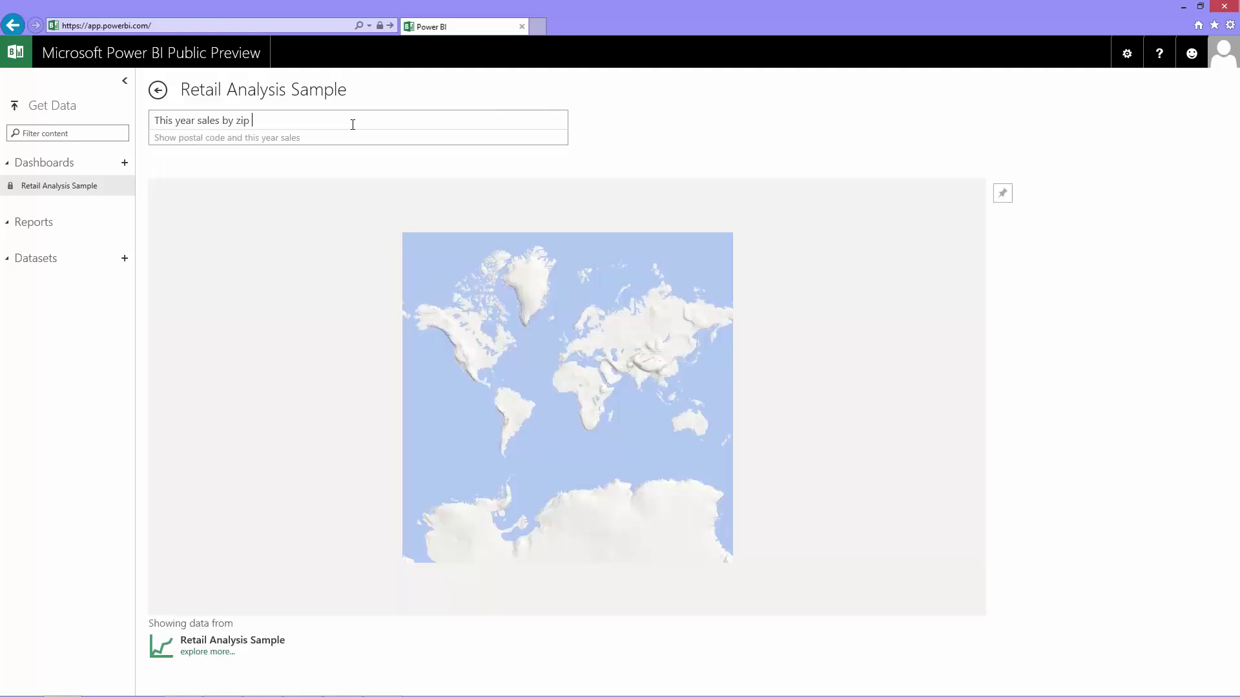
text(and )
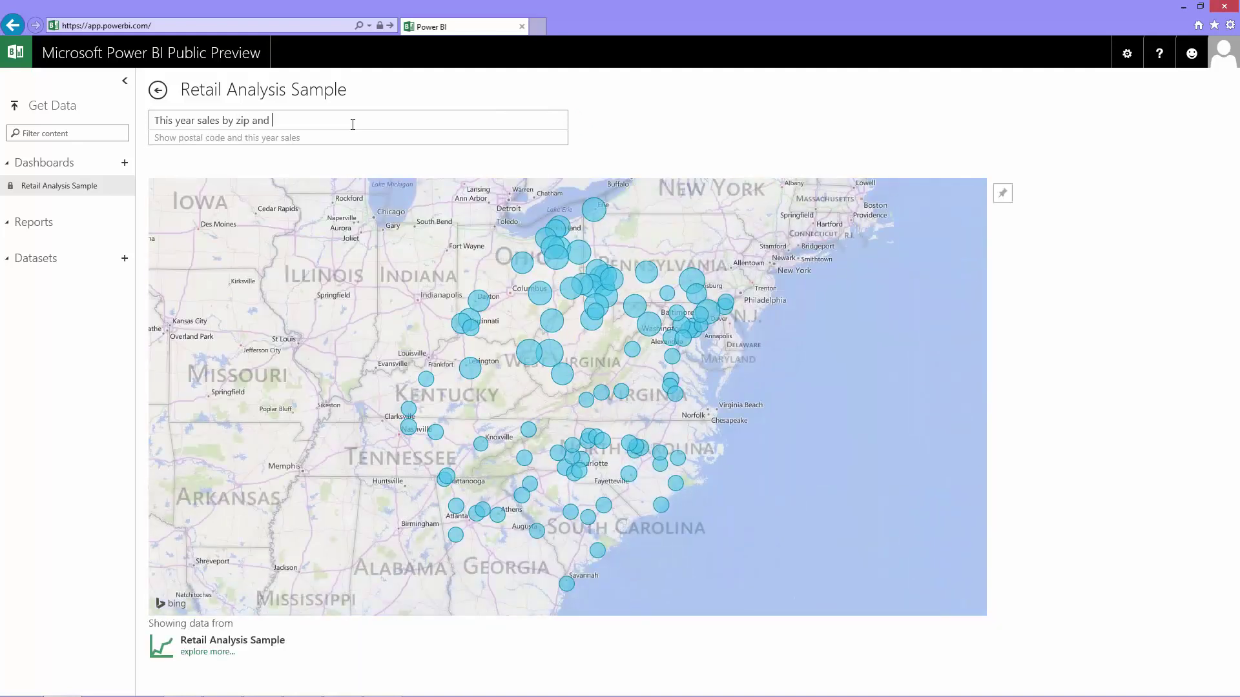
text(chain)
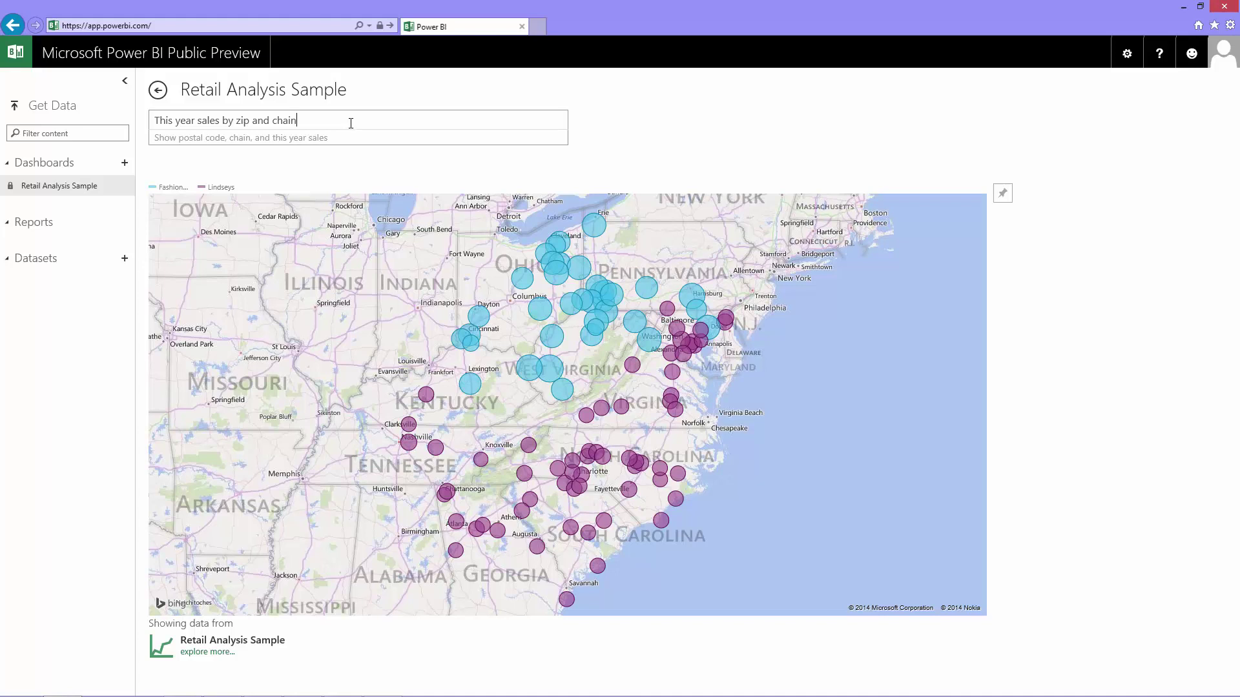
Step: Return to the dashboard and open the report's District Monthly Sales page from a tile
click(159, 91)
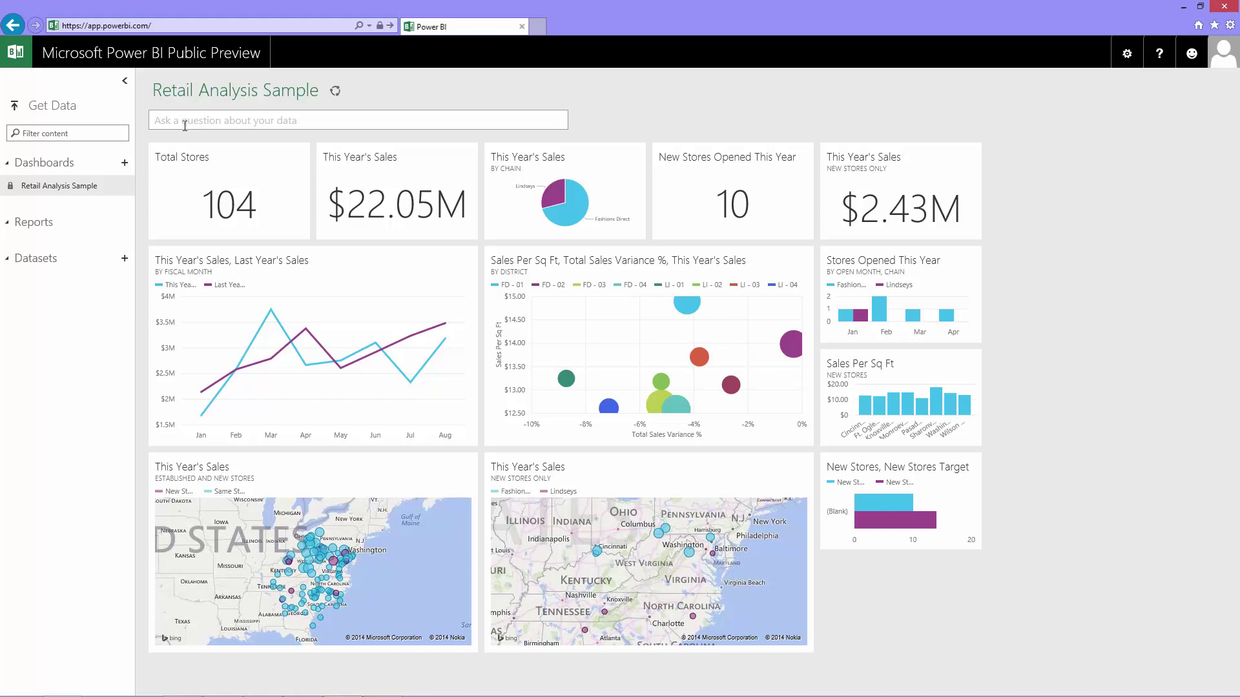
mouse_move(388, 336)
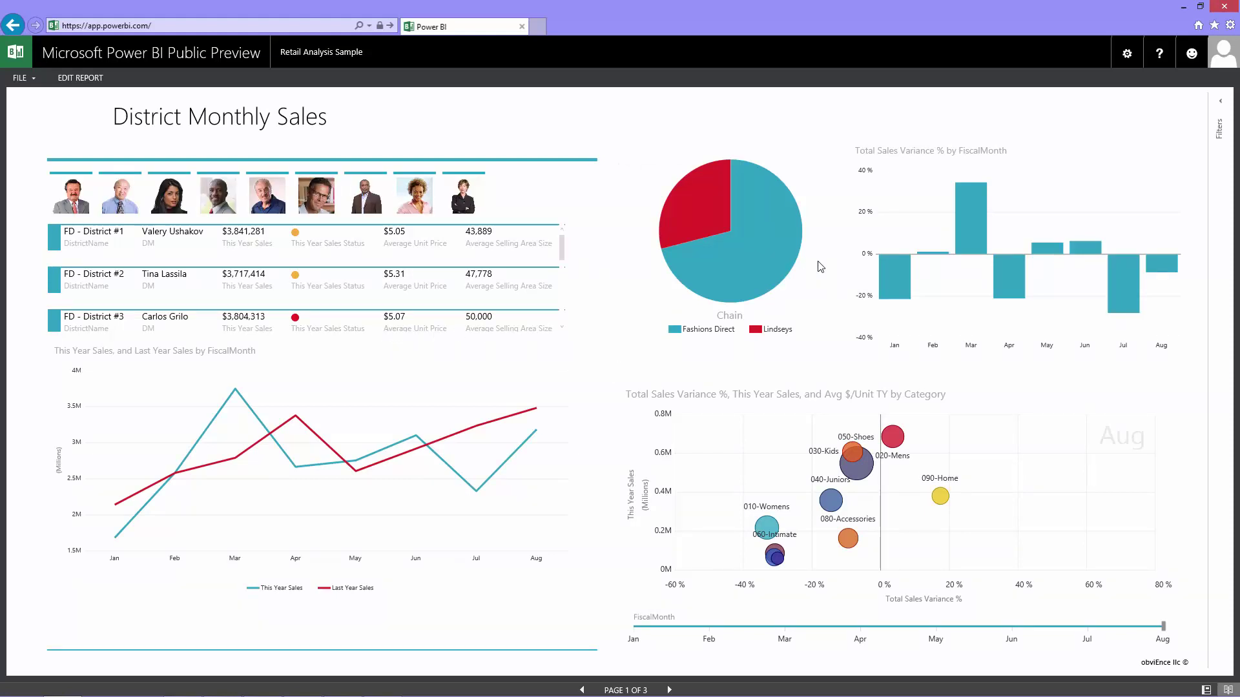
Step: Cross-filter the page by the 020-Mens bubble, then switch to the 010-Womens bubble
mouse_move(1138, 286)
mouse_move(893, 440)
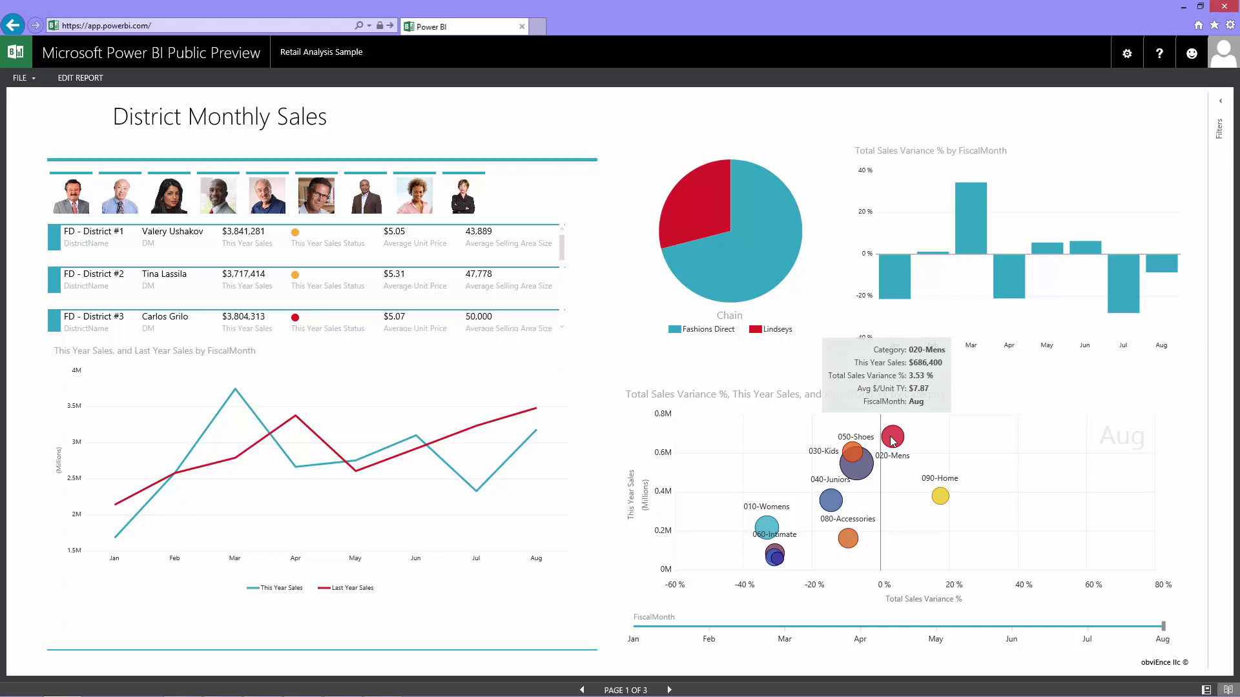
click(896, 440)
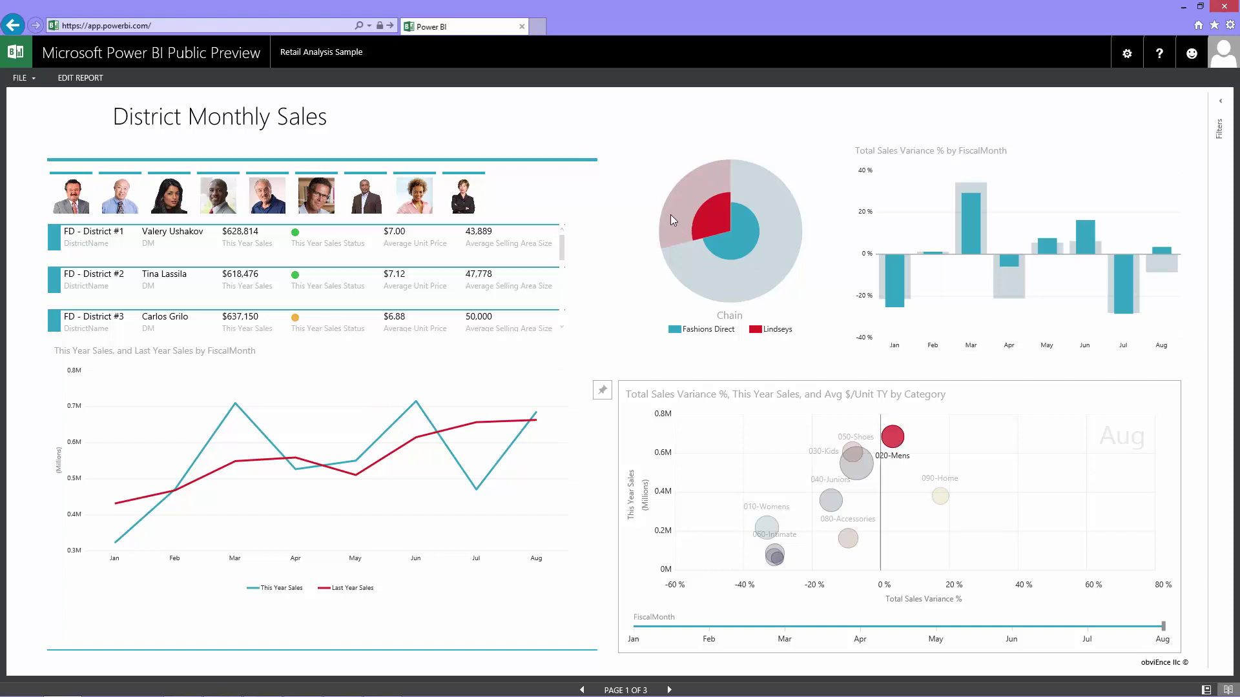
mouse_move(669, 220)
click(772, 528)
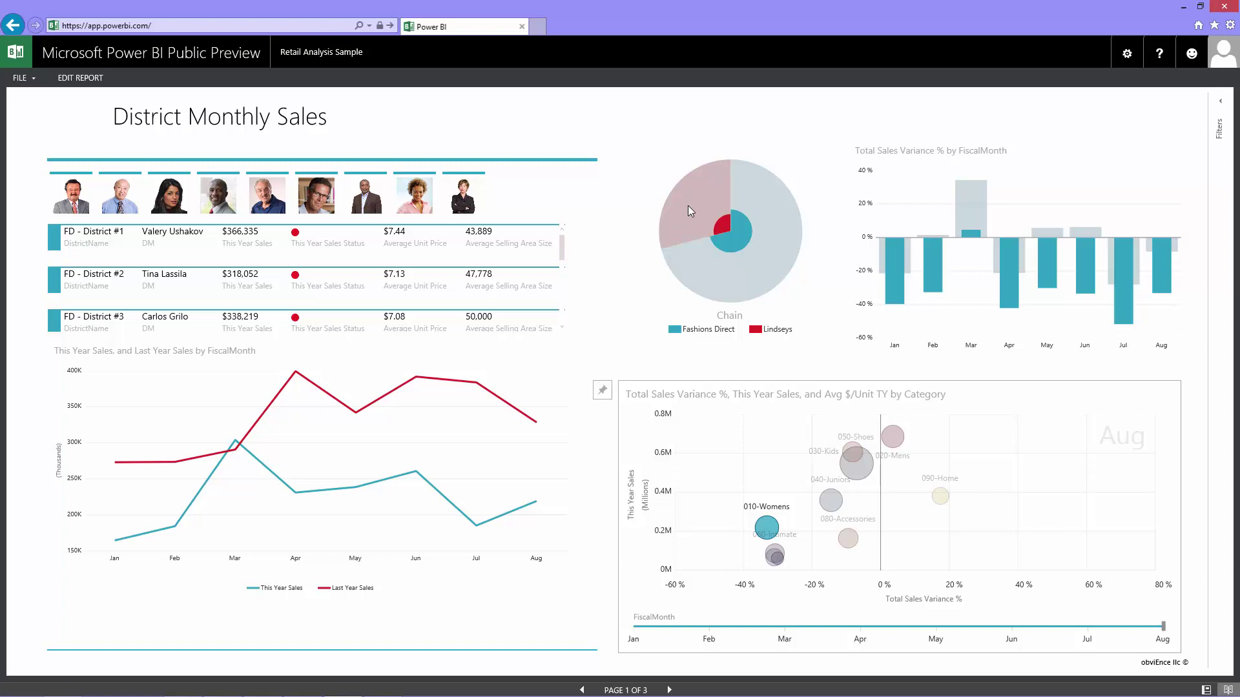
Step: Clear the category filter, select LI - District #1 in the manager slicer, then reapply 010-Womens
click(768, 525)
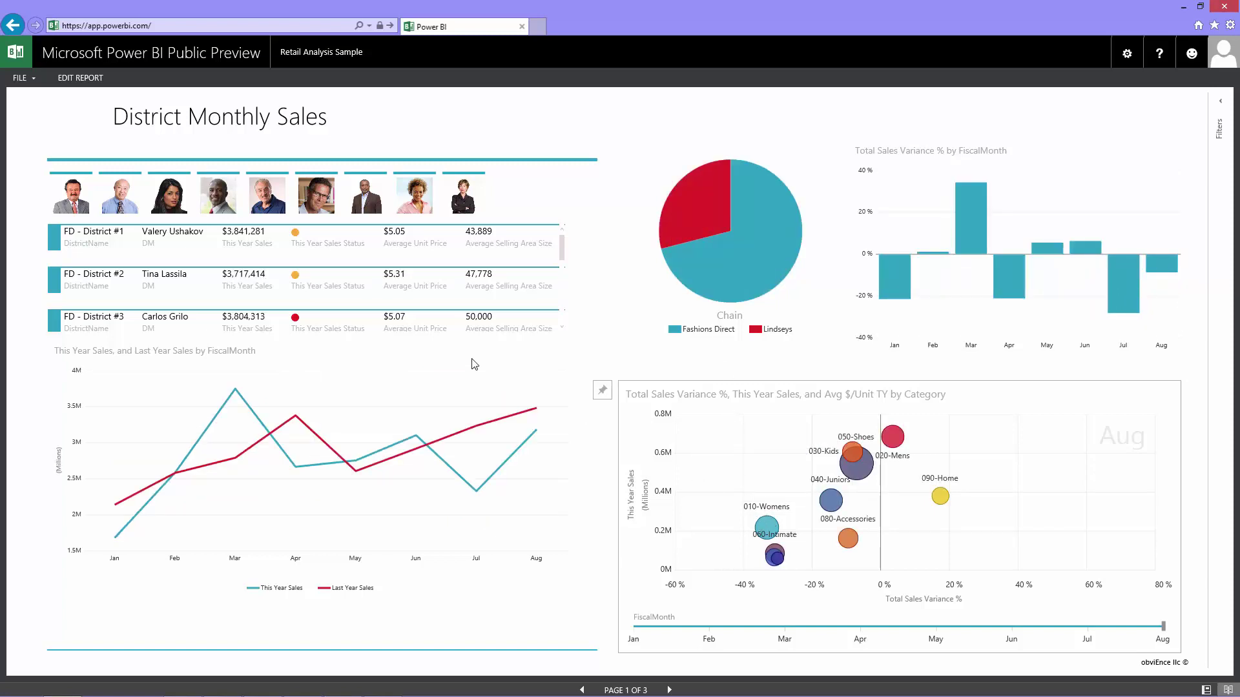
click(62, 198)
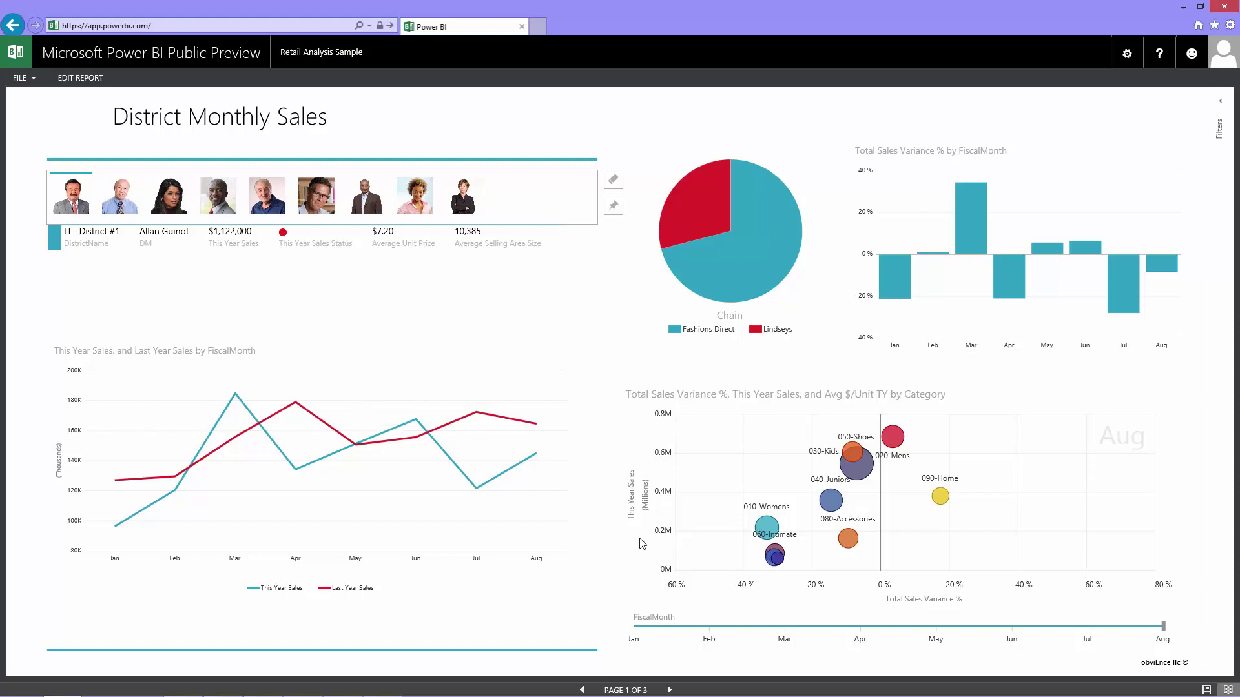
mouse_move(767, 531)
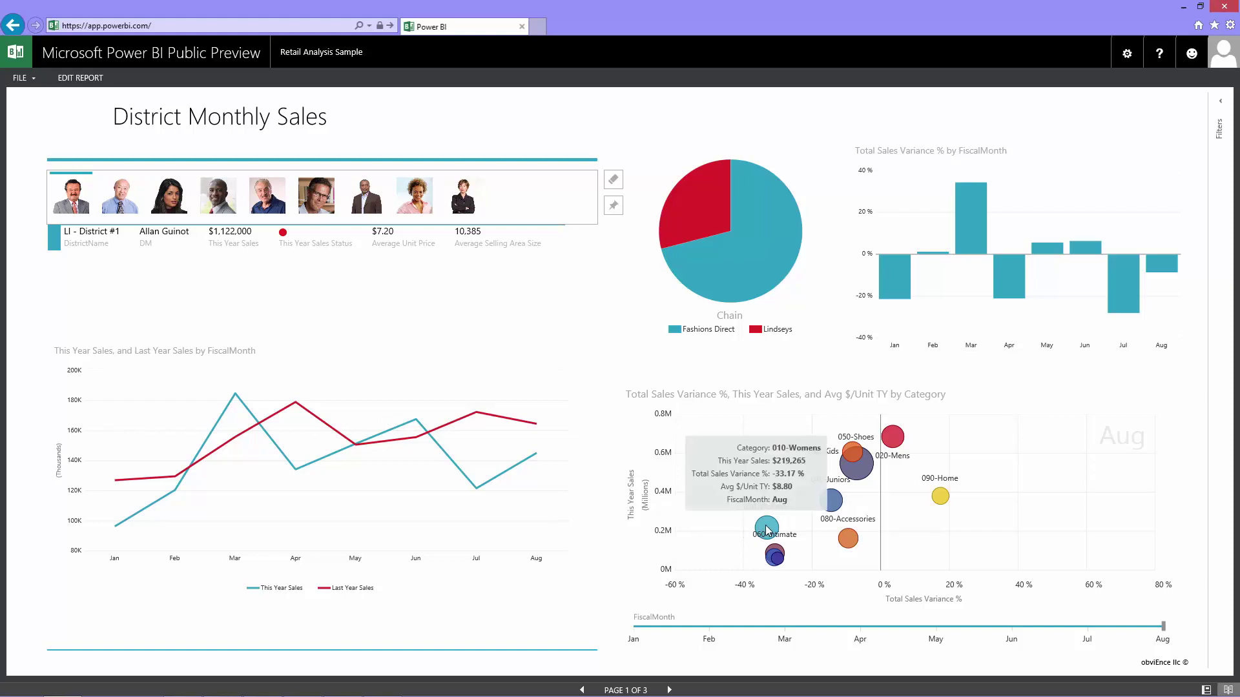
click(767, 531)
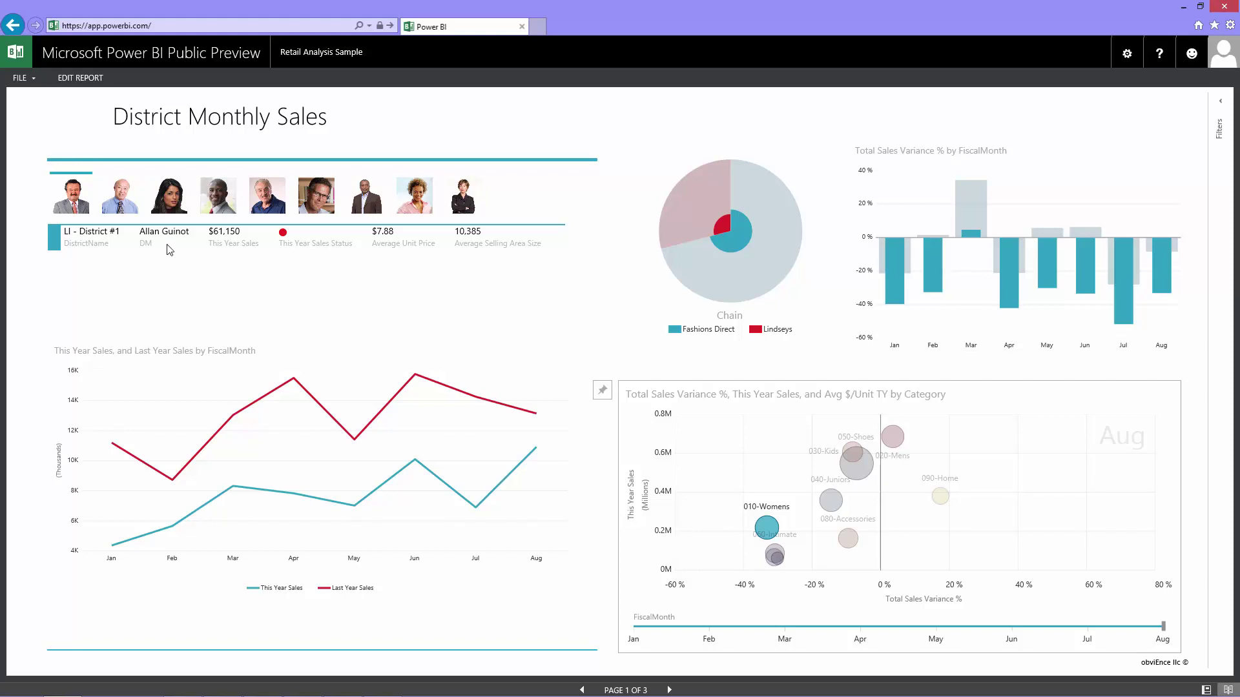
Step: Return to the dashboard and open the New Stores Analysis page from the Stores Opened This Year tile
click(18, 53)
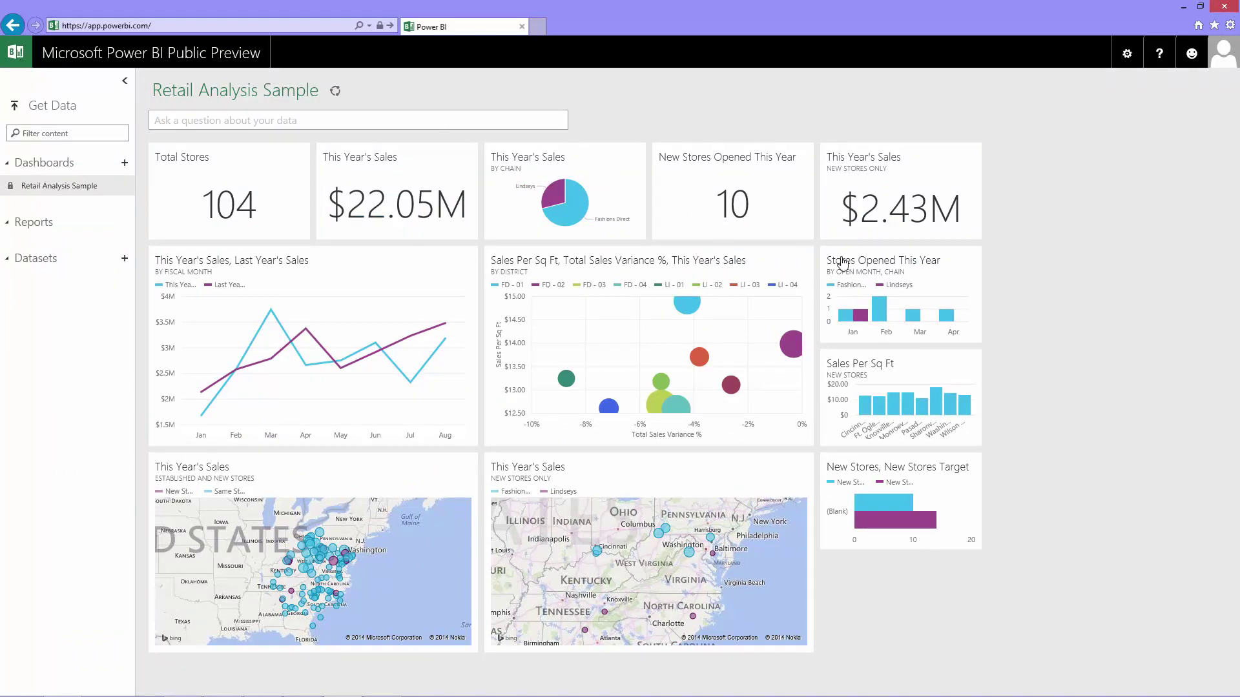
mouse_move(882, 284)
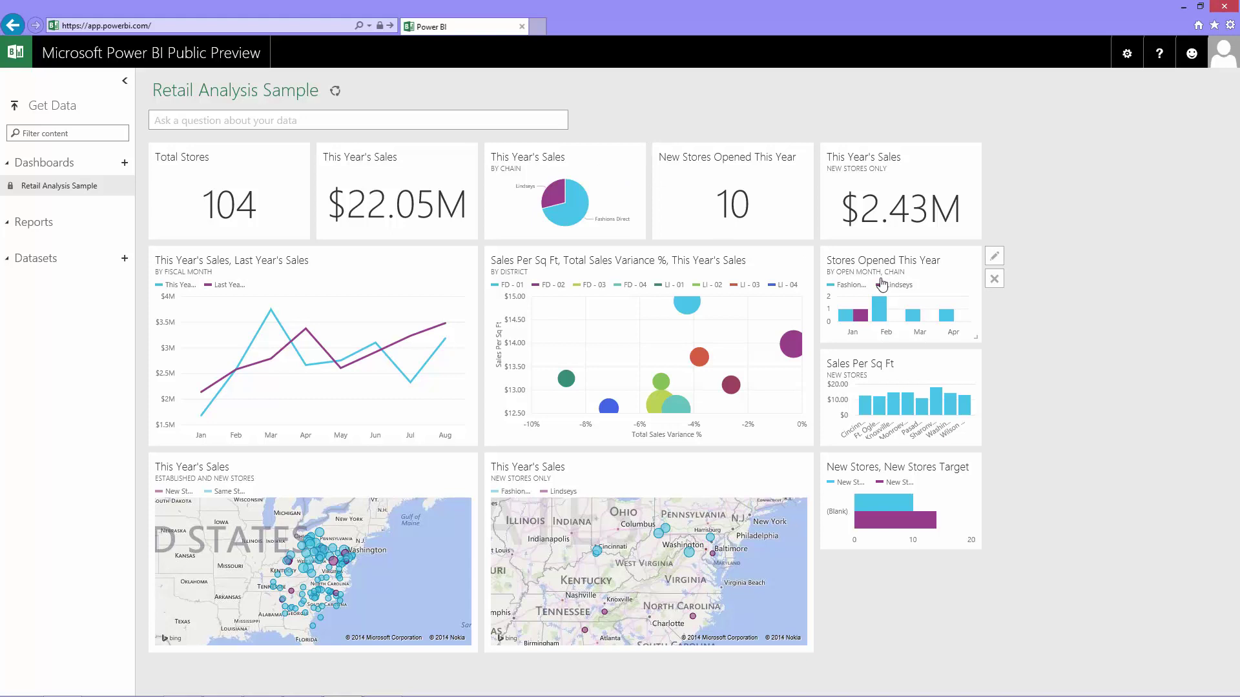
click(882, 284)
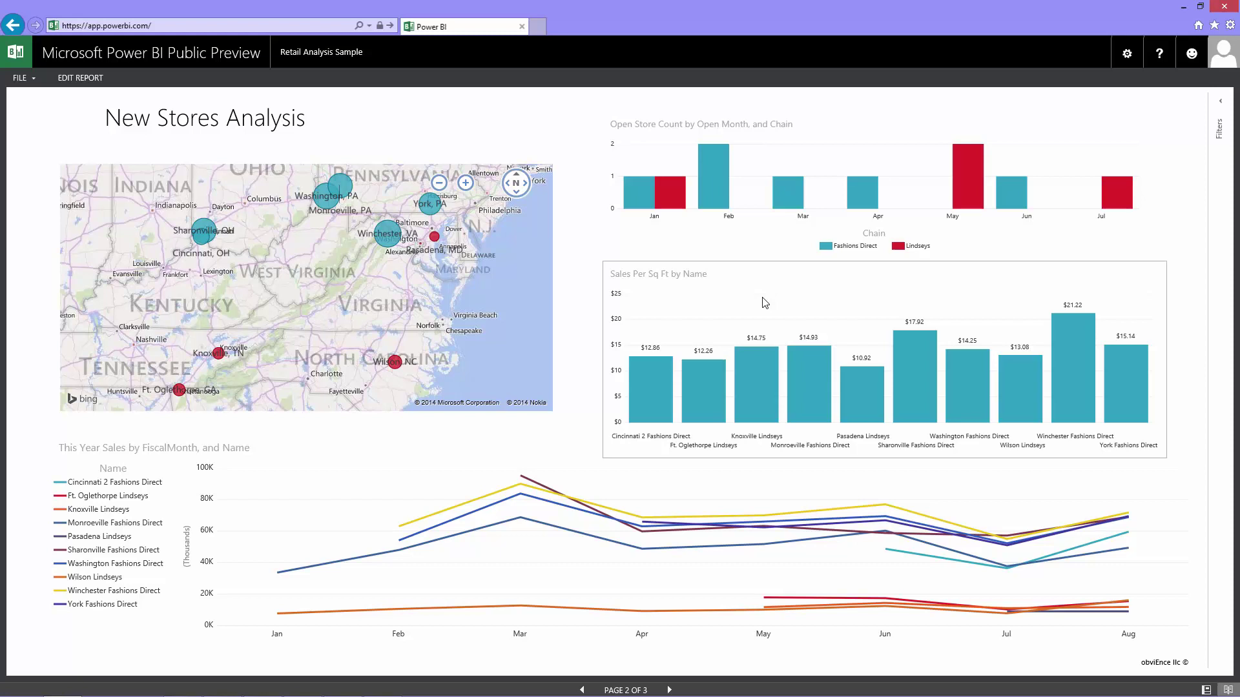
Step: Sort the Sales Per Sq Ft bars by value, highest first, and highlight Fashions Direct stores
mouse_move(764, 303)
click(1124, 246)
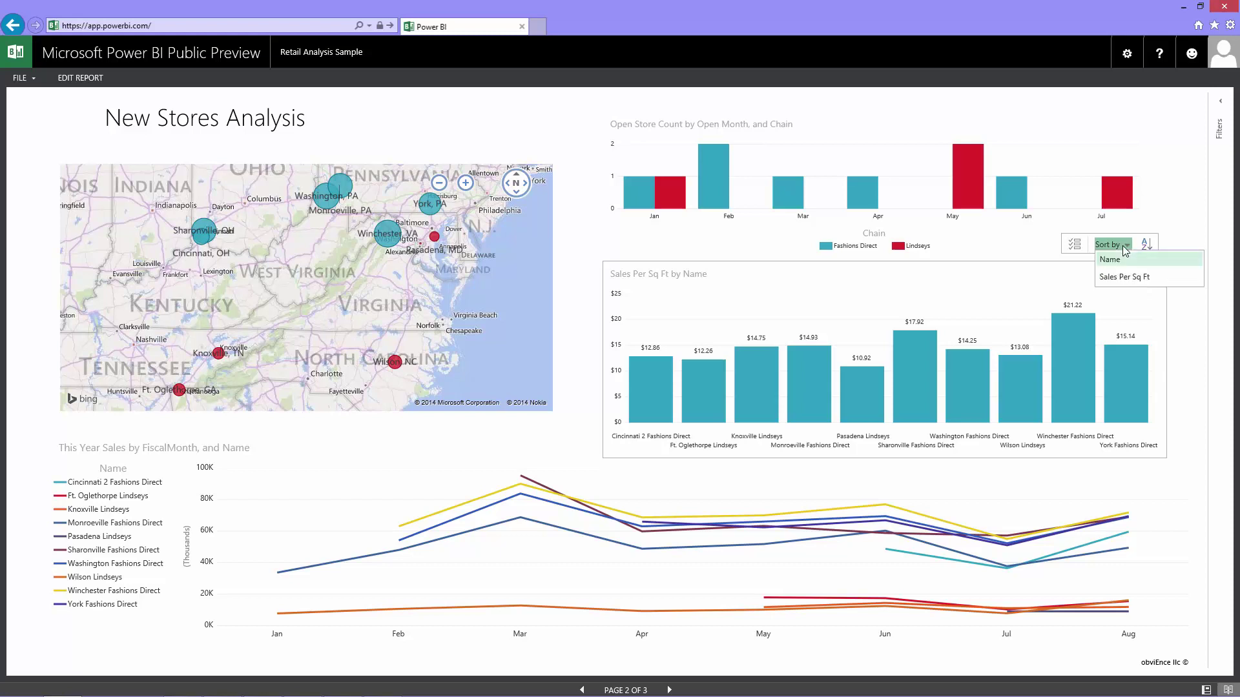
click(1123, 278)
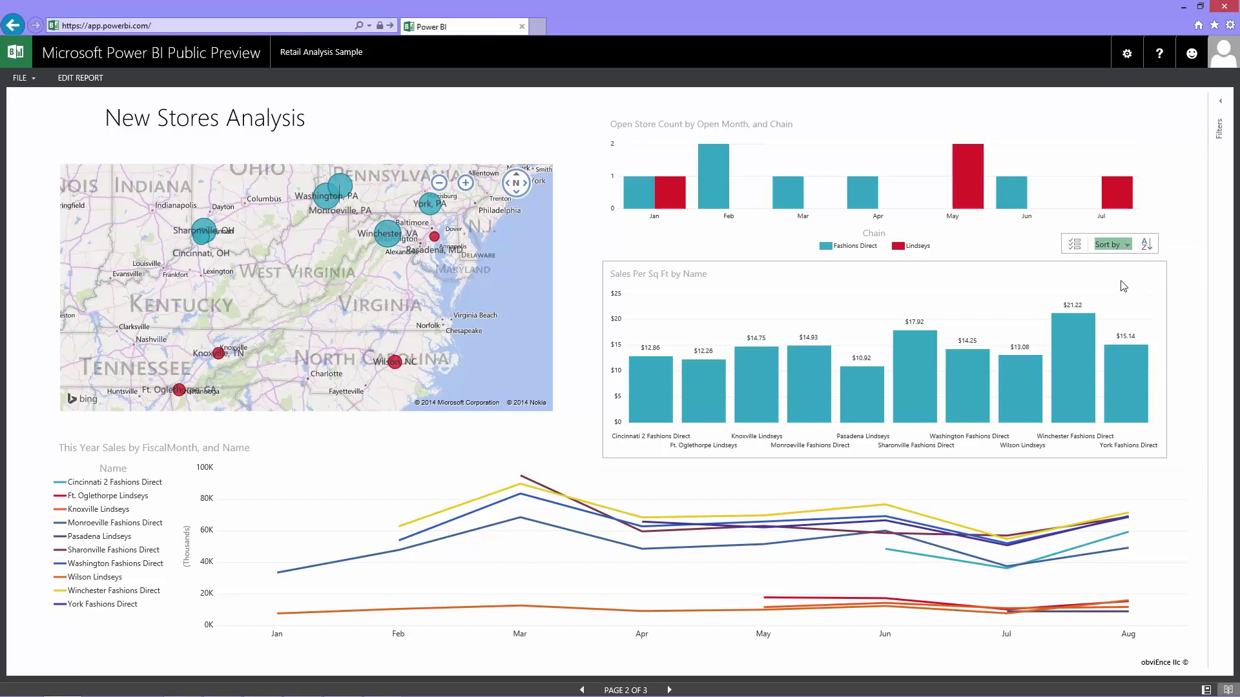
click(1145, 249)
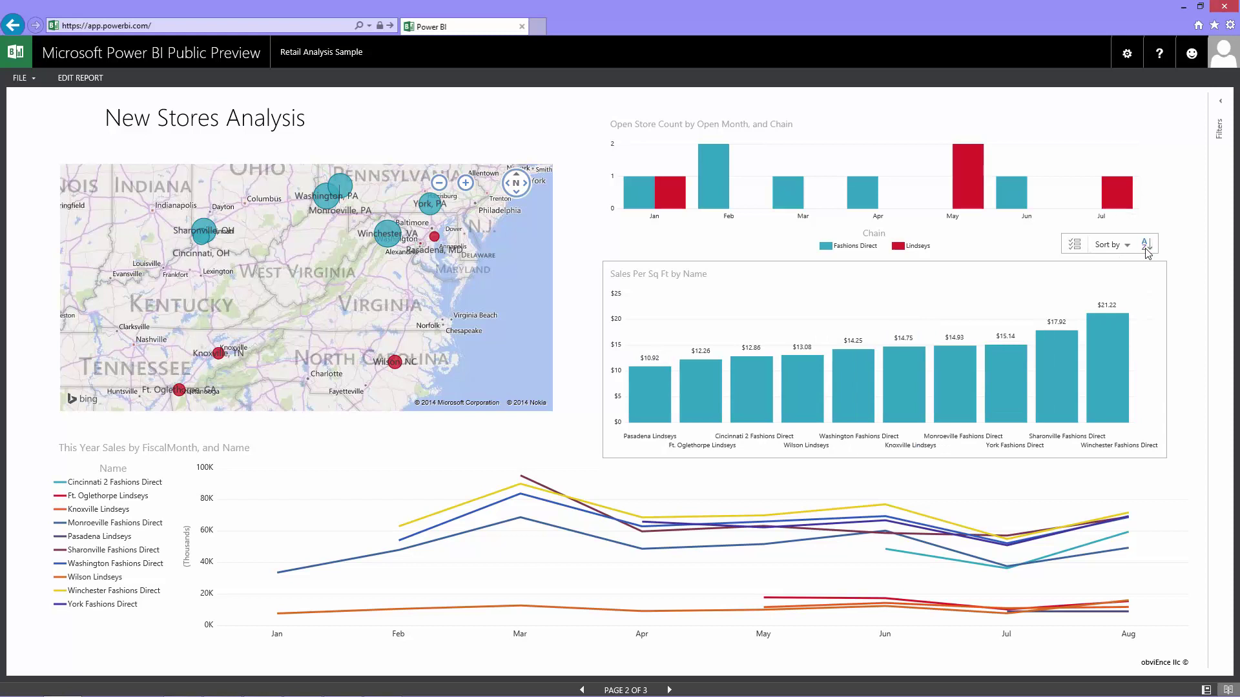
click(1145, 245)
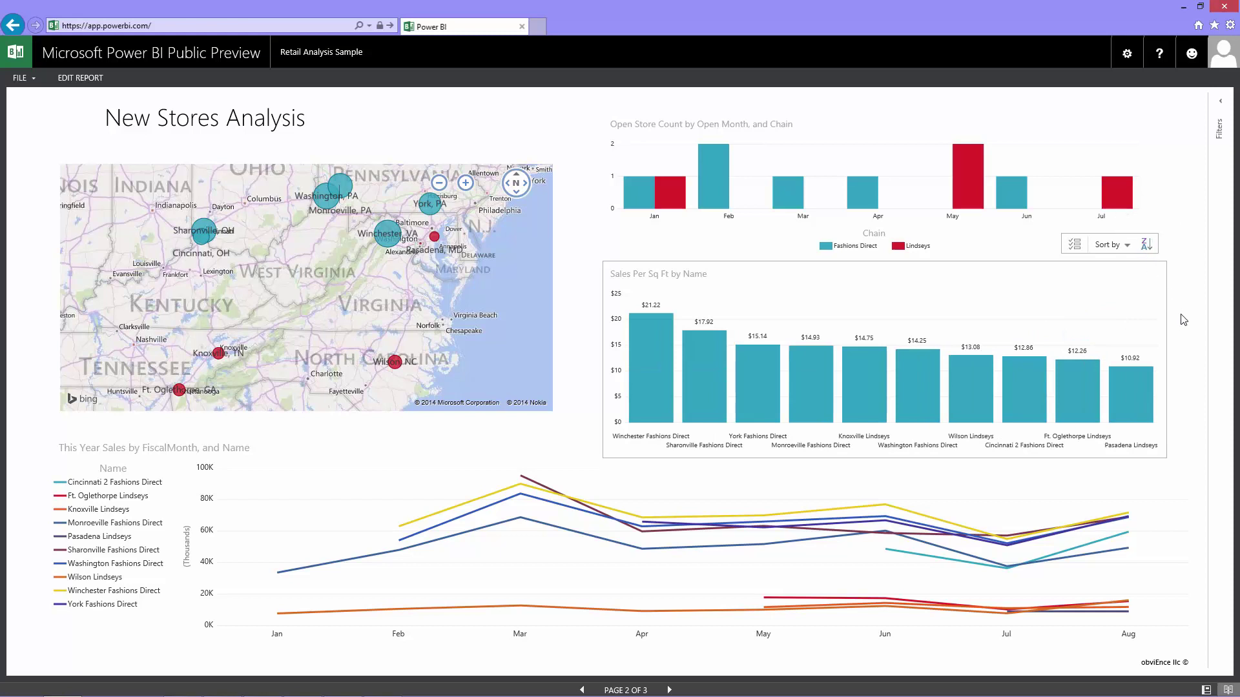
click(825, 248)
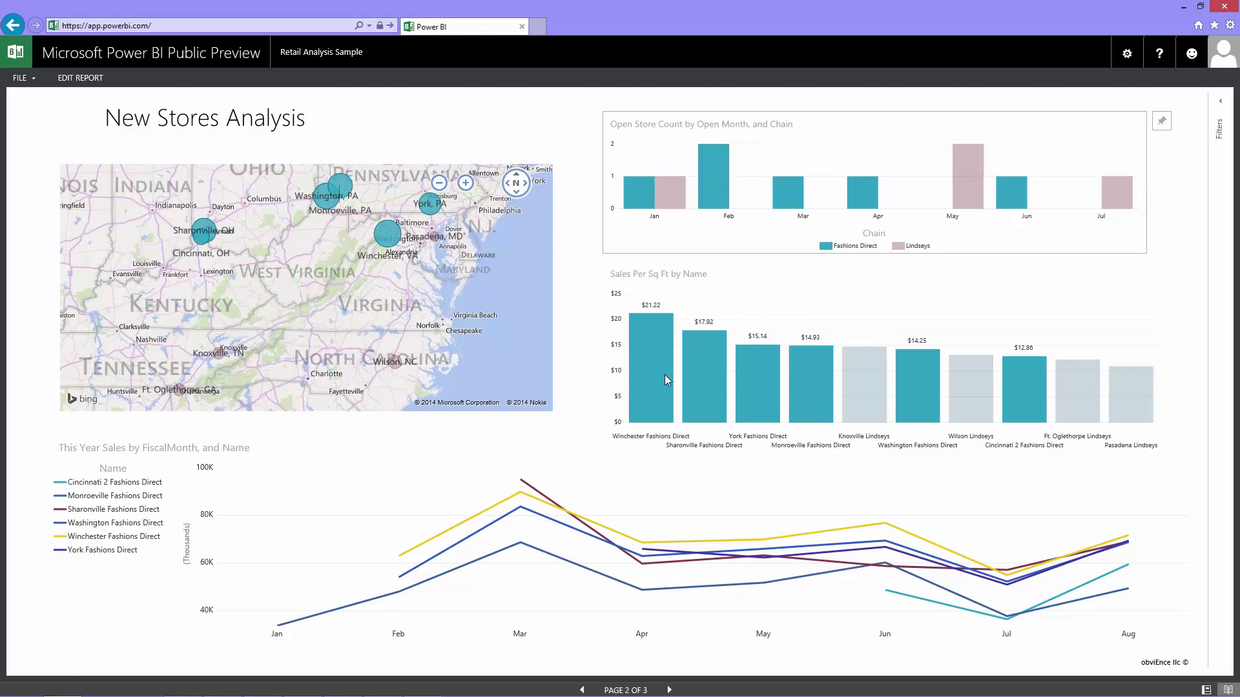
Step: Highlight Winchester Fashions Direct, then Cincinnati 2 Fashions Direct, from the line chart legend
mouse_move(666, 377)
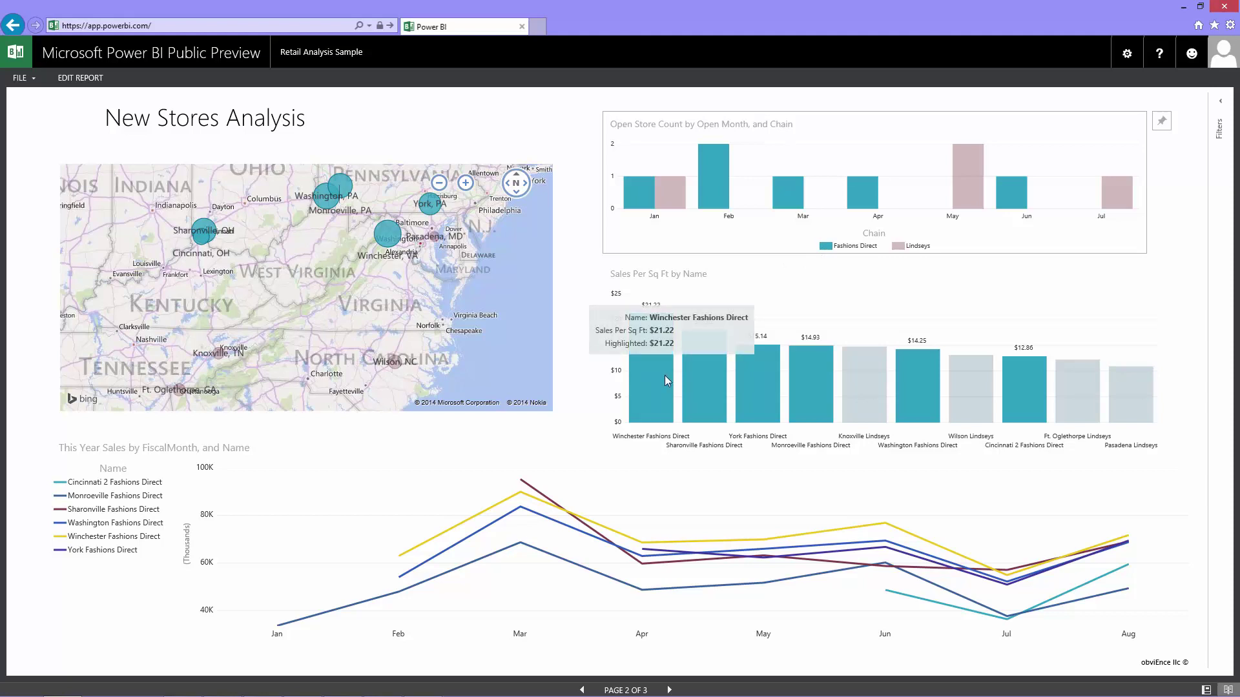
mouse_move(1023, 366)
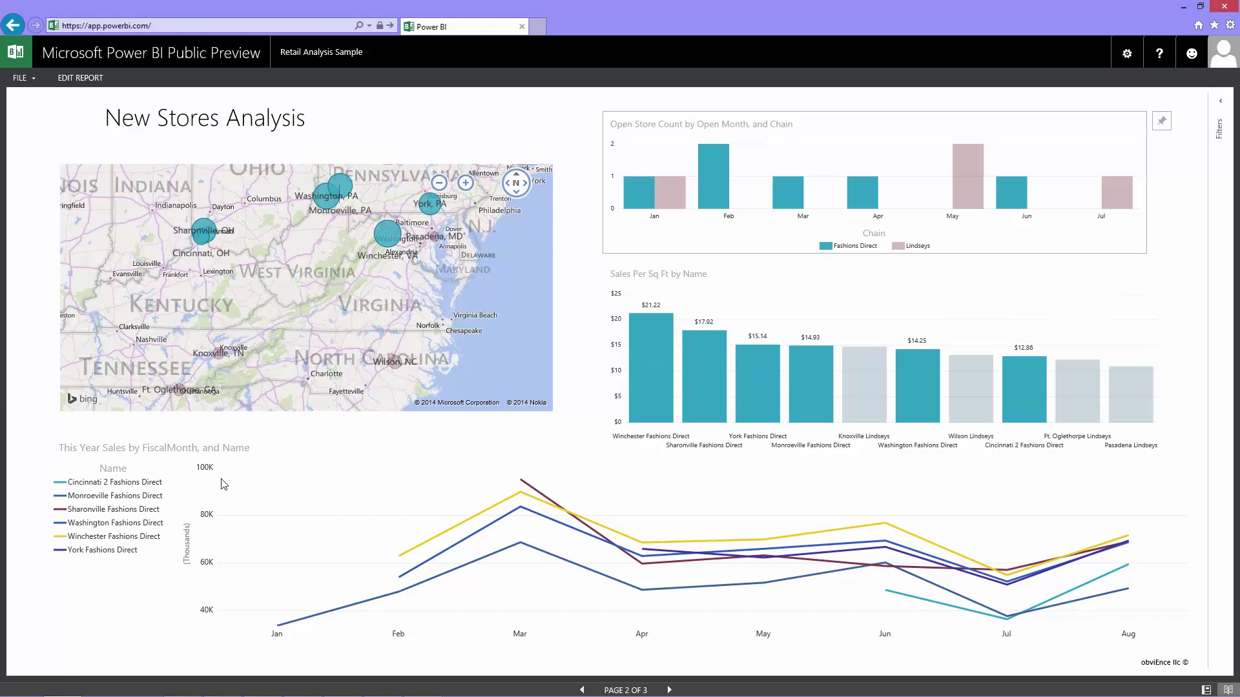
click(148, 543)
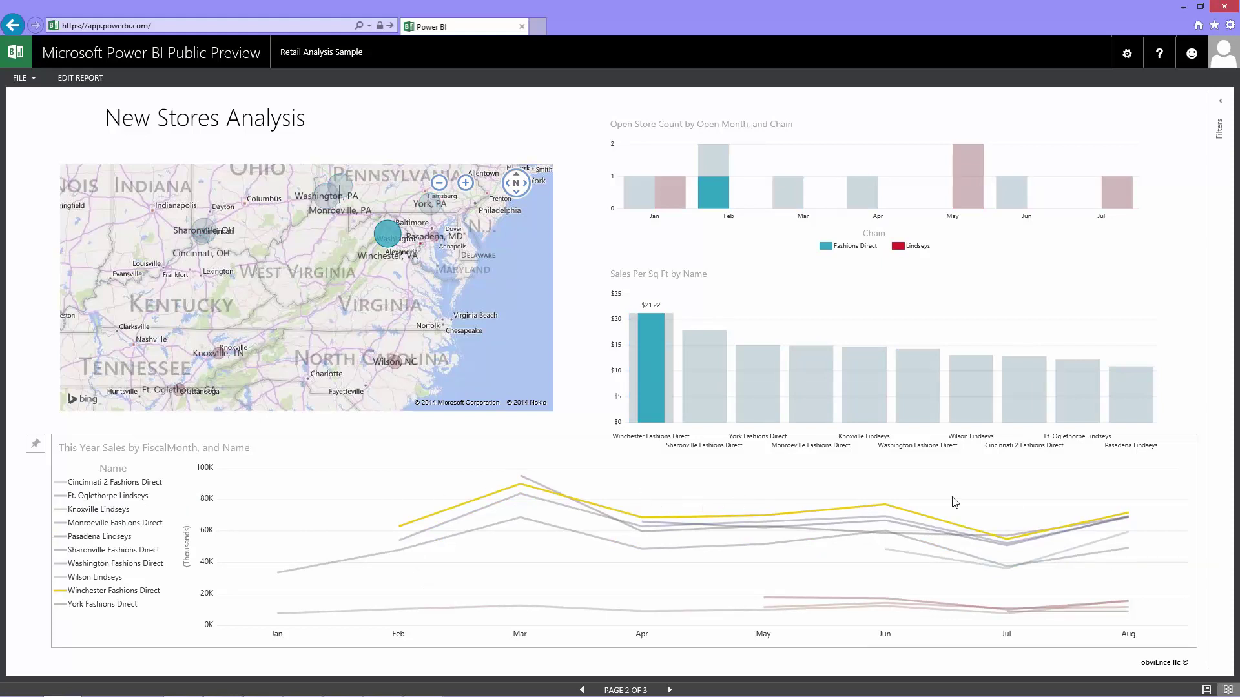
click(126, 485)
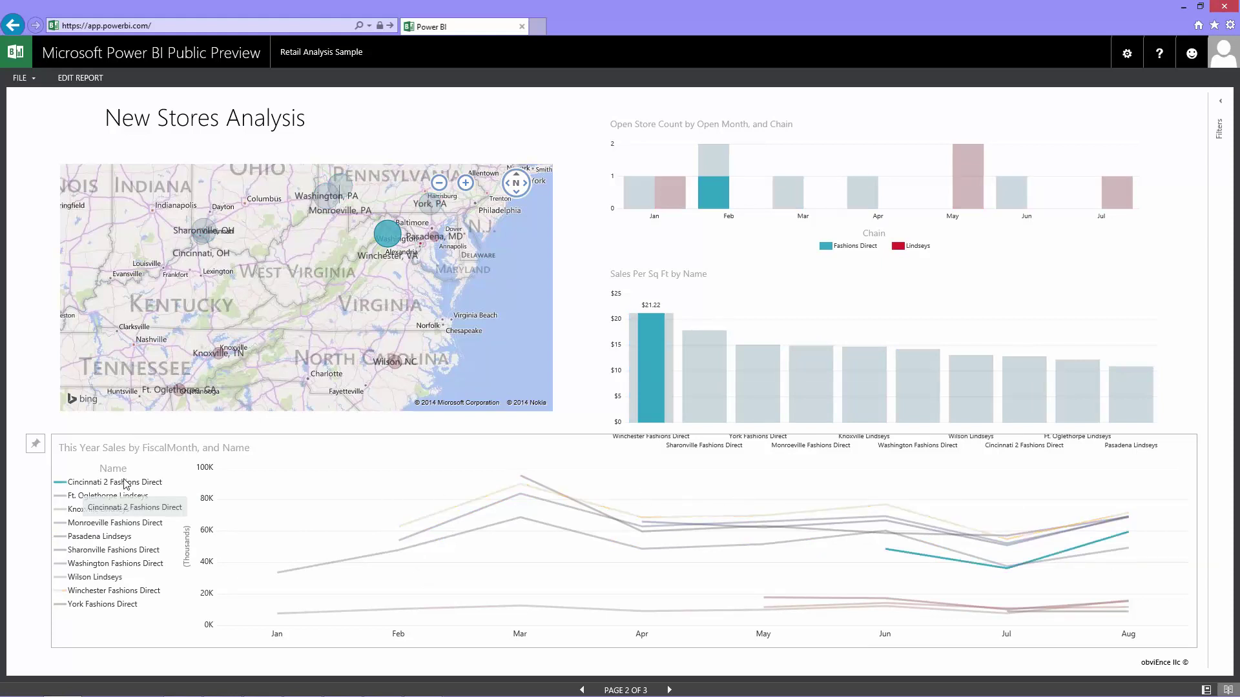